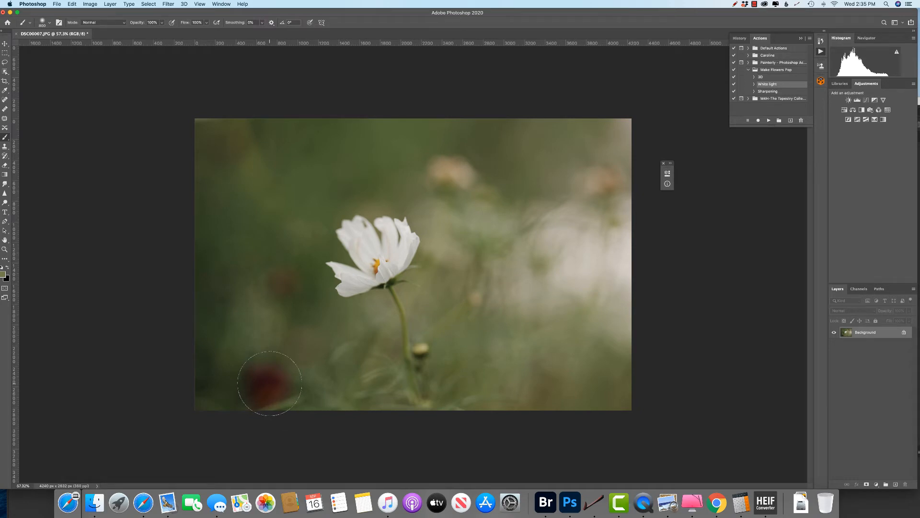
Remove the dark red blurred flower in the photo's lower-left corner by patching it with clean green background, then clear the selection.
left_click(5, 119)
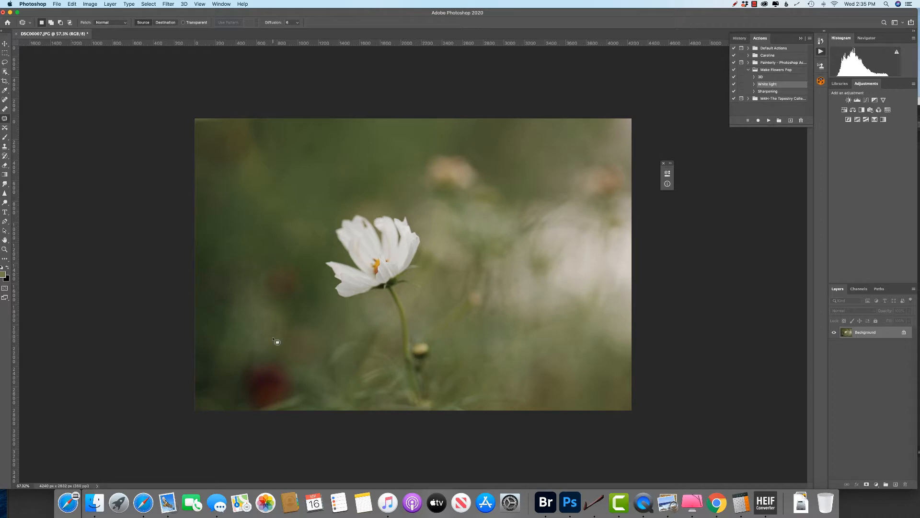
mouse_move(297, 362)
left_mouse_down()
mouse_move(267, 350)
mouse_move(228, 382)
mouse_move(252, 411)
mouse_move(289, 414)
mouse_move(317, 379)
mouse_move(294, 357)
left_mouse_up()
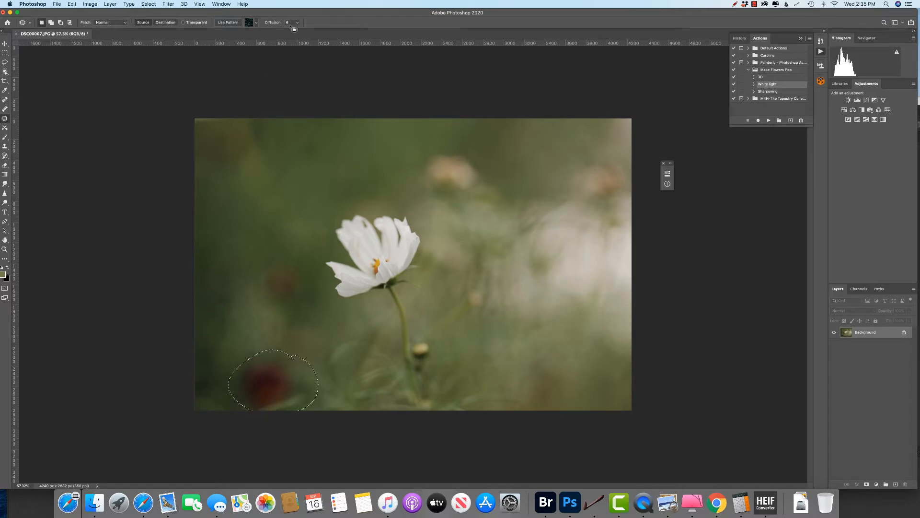
left_click_drag(272, 390, 315, 348)
key("cmd+d")
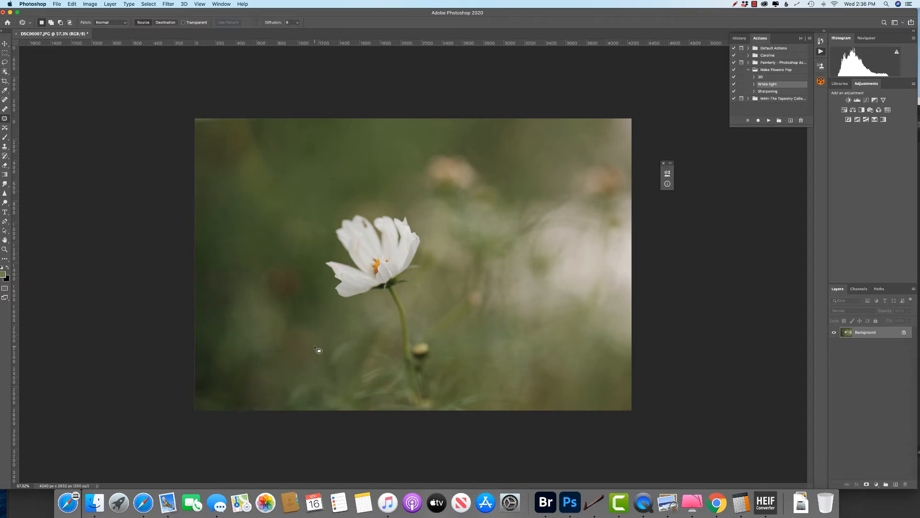
Patch out the faint reddish spot in the background left of the white flower, refine the patched area, and deselect.
mouse_move(281, 304)
left_mouse_down()
mouse_move(292, 261)
mouse_move(251, 280)
mouse_move(294, 306)
mouse_move(251, 329)
left_mouse_up()
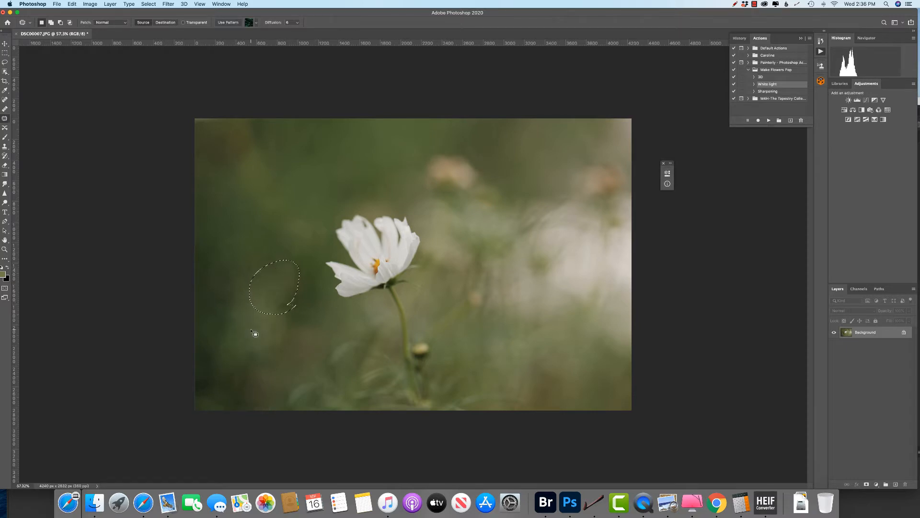
key("super+d")
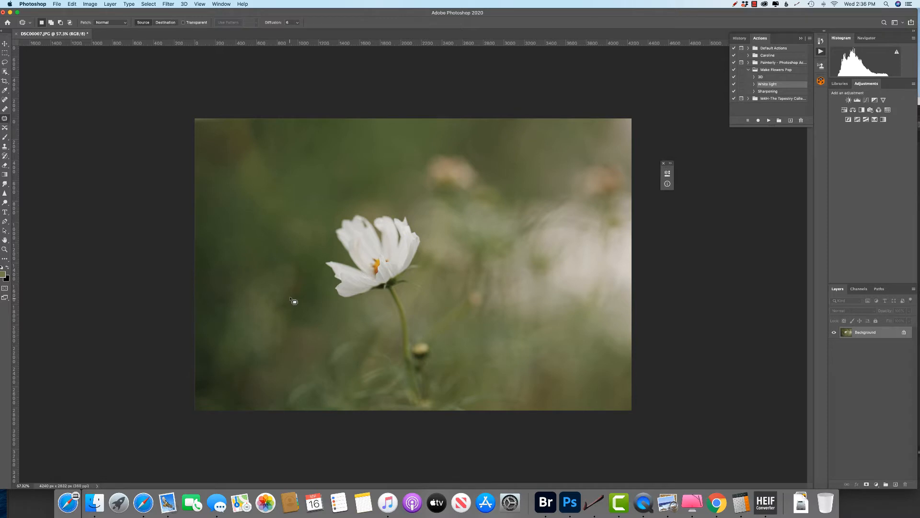
mouse_move(292, 317)
left_mouse_down()
mouse_move(305, 294)
mouse_move(301, 255)
mouse_move(263, 280)
mouse_move(290, 315)
left_mouse_up()
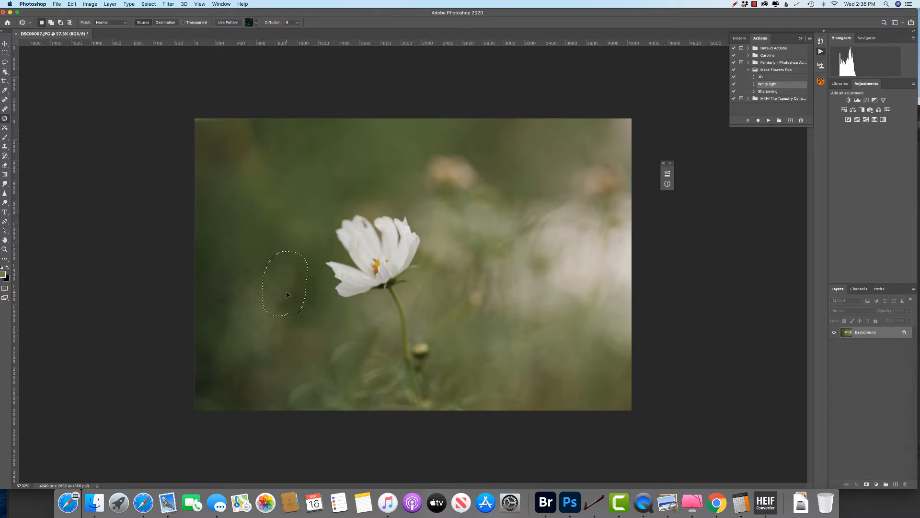
key("super+d")
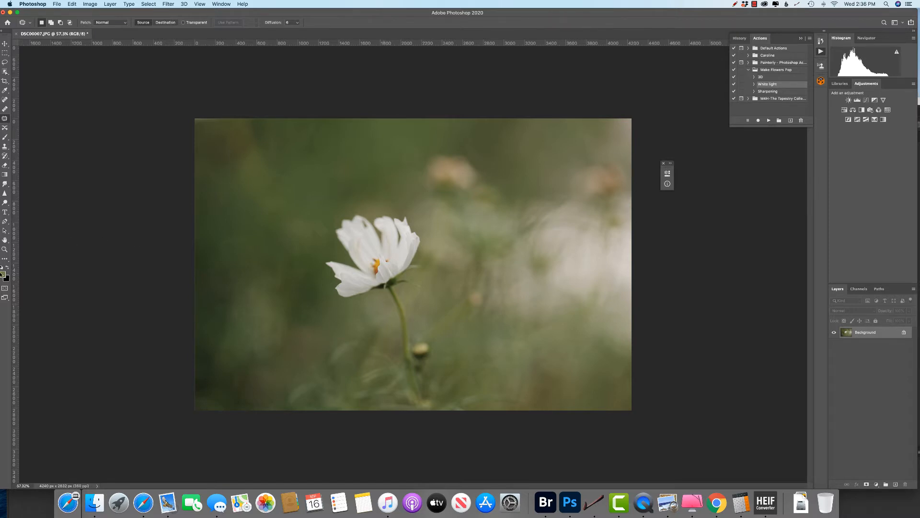
Set the foreground colour to muted green #6b7747 by sampling the blurred background to the right of the flower.
left_click(3, 274)
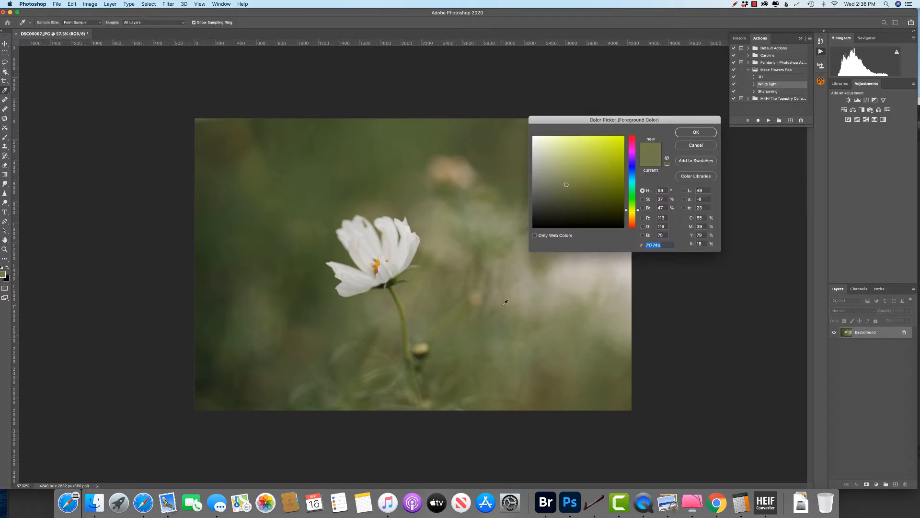
left_click(479, 329)
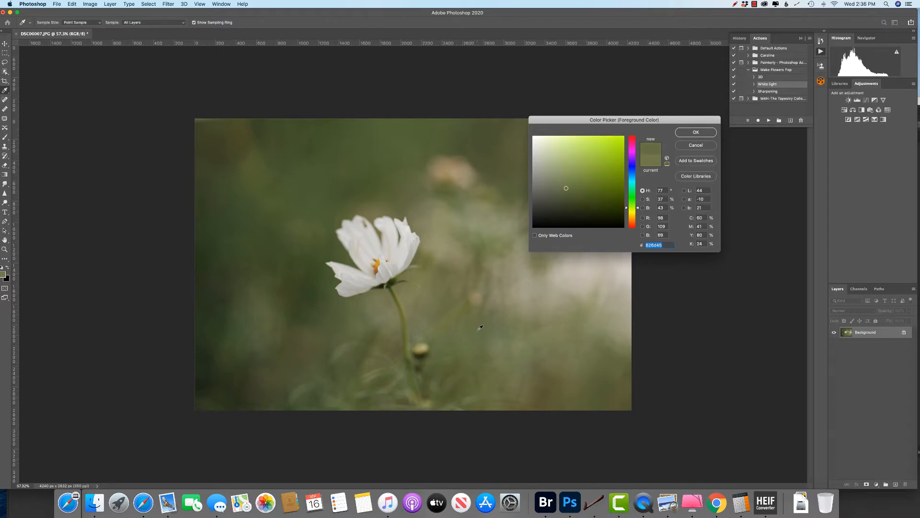
left_click(499, 306)
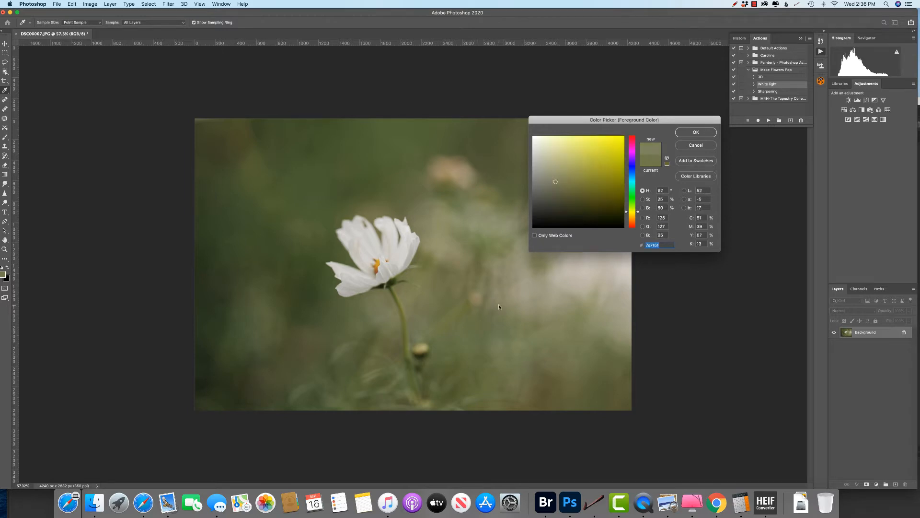
left_click(473, 281)
left_click(459, 274)
left_click(477, 255)
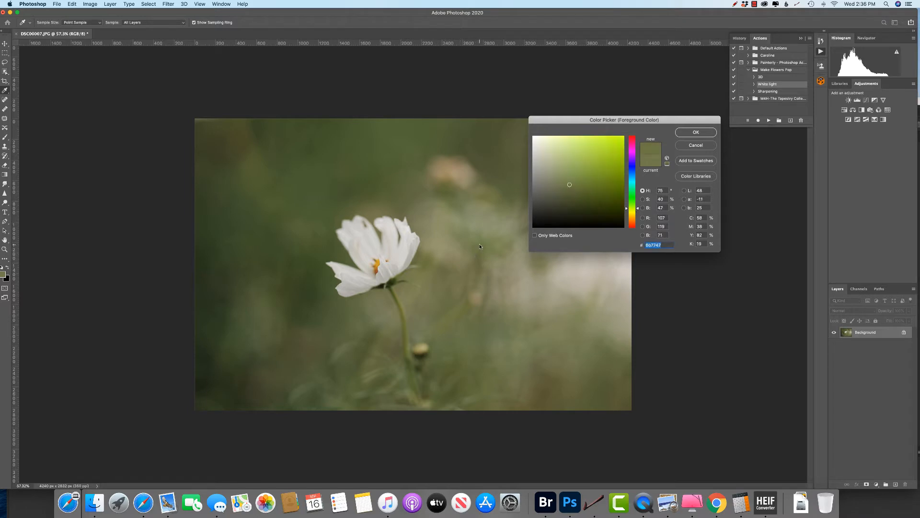
left_click(709, 132)
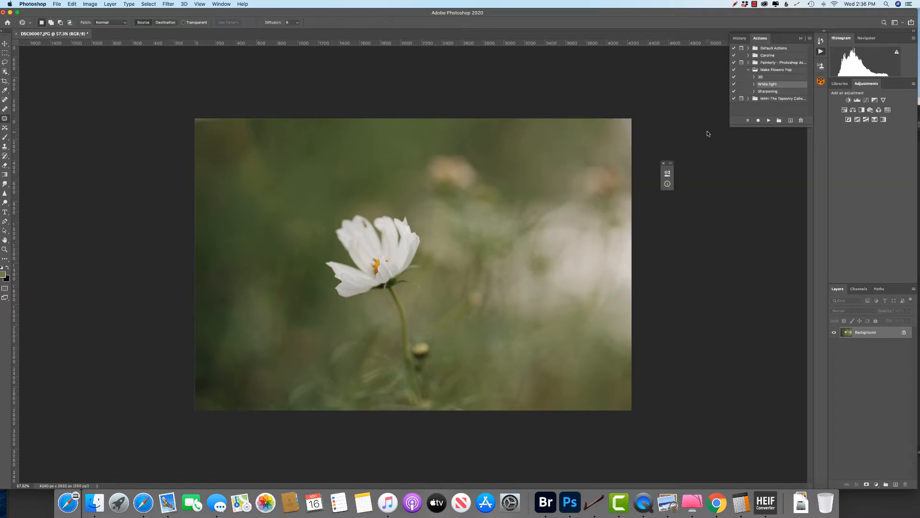
Add a linear gradient fill layer at 90° and shift the green haze down toward the photo's lower edge.
left_click(876, 484)
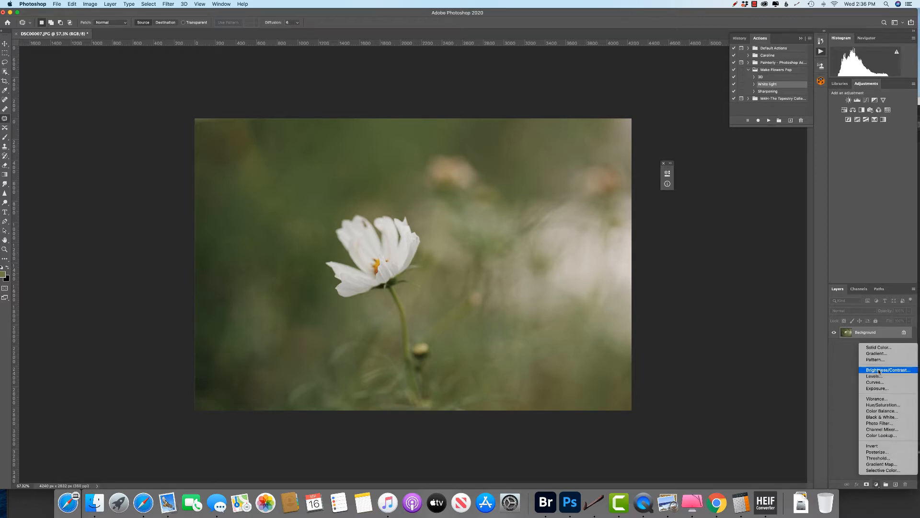
left_click(879, 353)
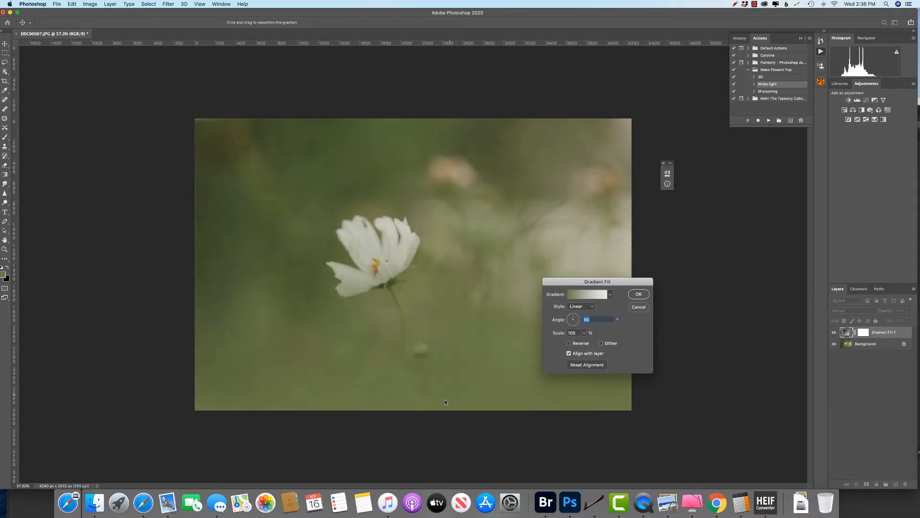
left_click_drag(432, 396, 438, 423)
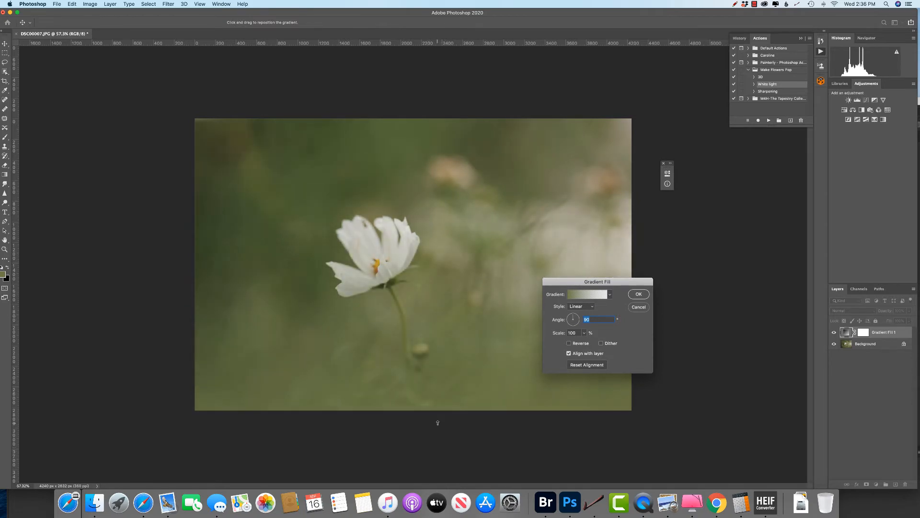
left_click(638, 294)
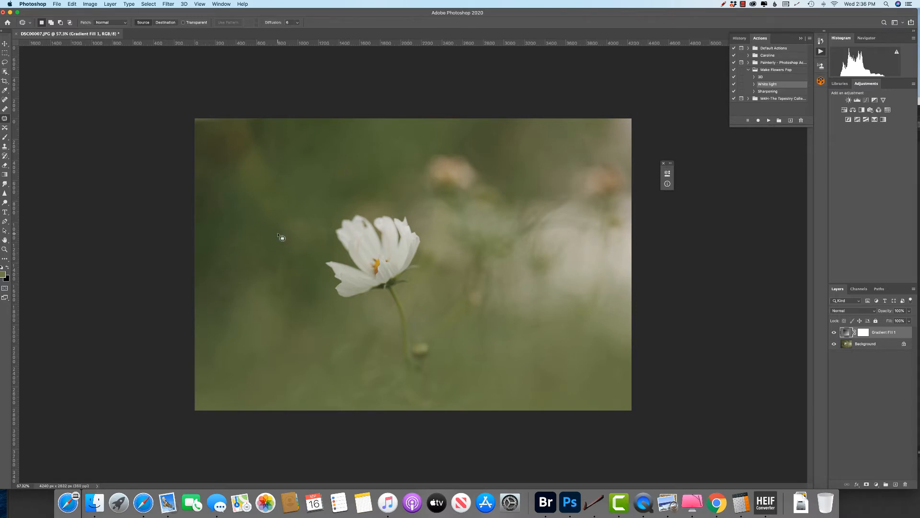
Paint black on the gradient fill's layer mask with the Brush to clear the green haze from the white flower's petals.
left_click(864, 333)
key("b")
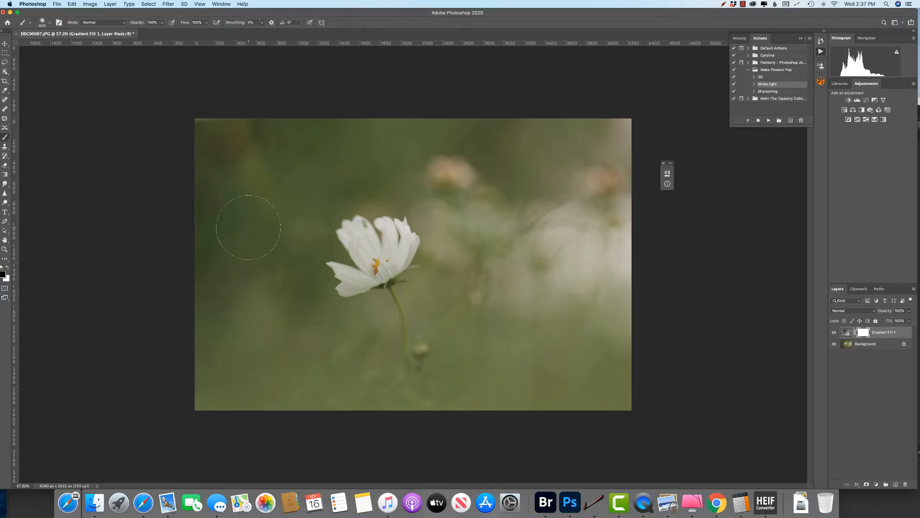
left_click(363, 250)
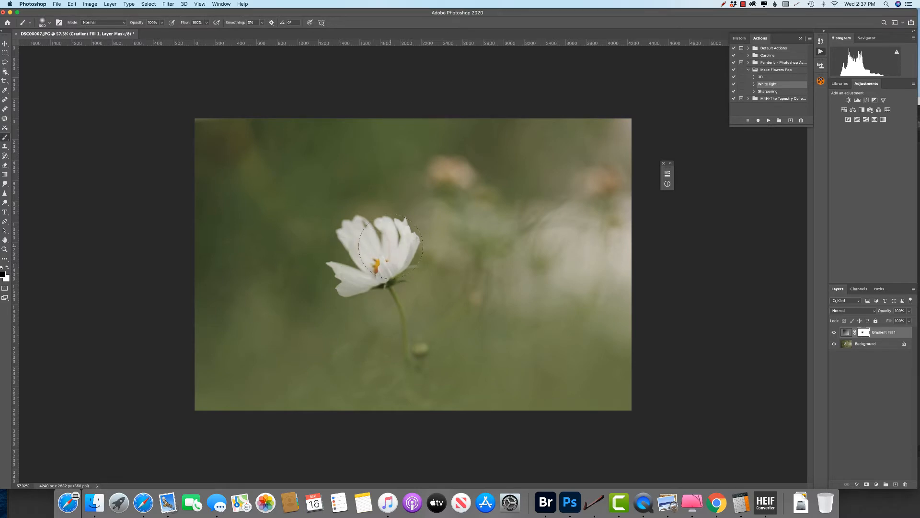
mouse_move(365, 252)
left_mouse_down()
mouse_move(358, 270)
mouse_move(386, 275)
mouse_move(405, 234)
left_mouse_up()
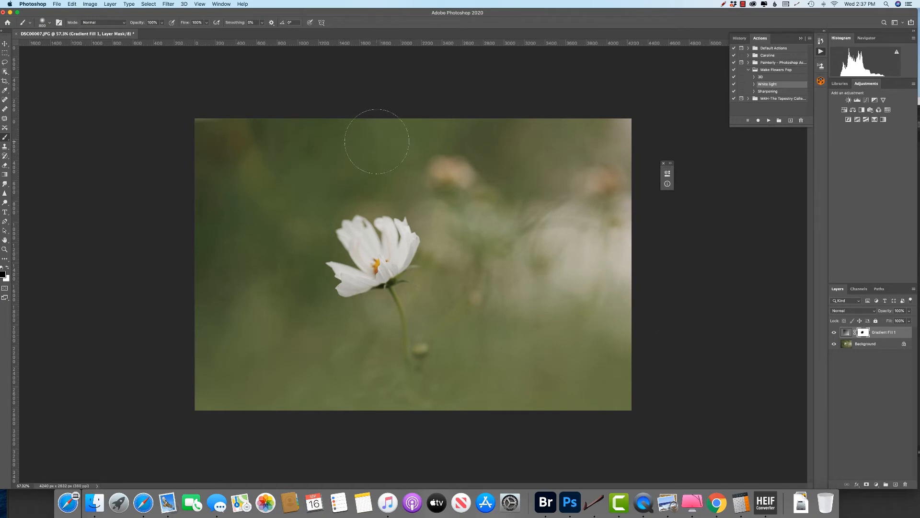
Select the gradient layer itself instead of its mask and set the foreground colour to light grey #d2d1cc sampled from the petals.
left_click(3, 274)
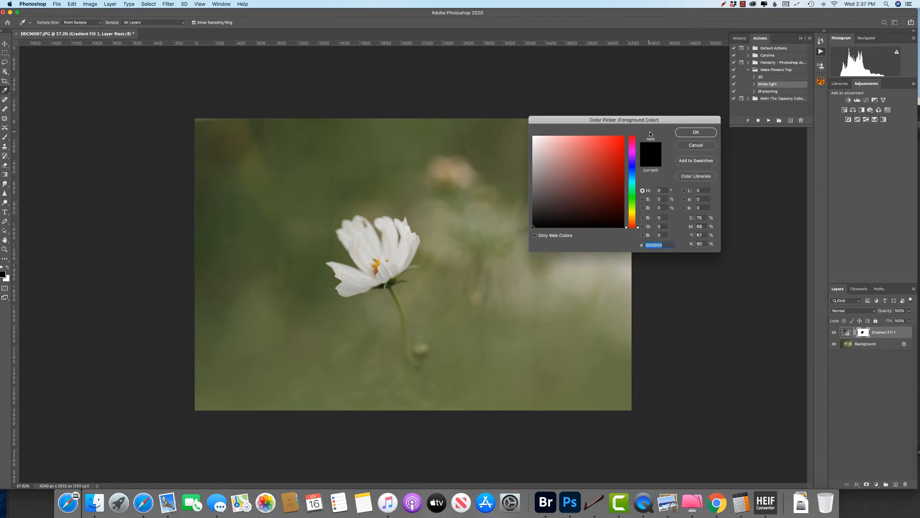
left_click(690, 131)
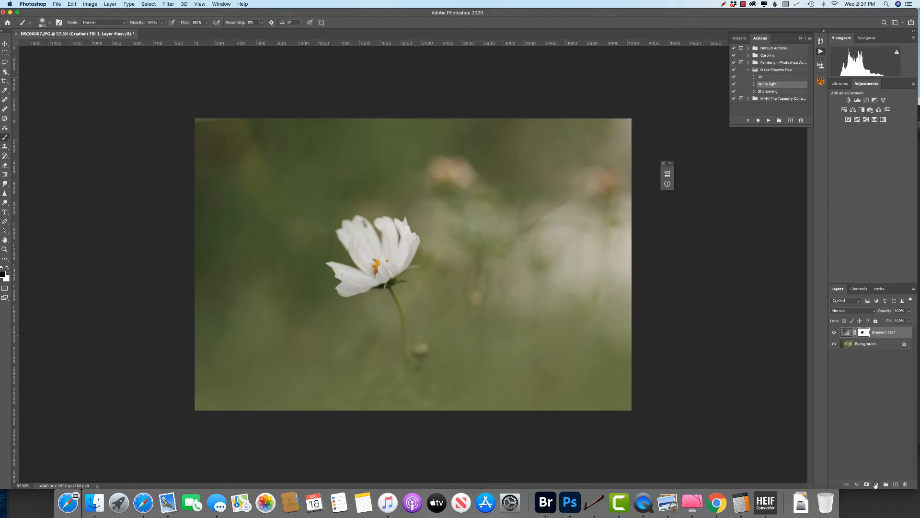
left_click(890, 335)
left_click(3, 275)
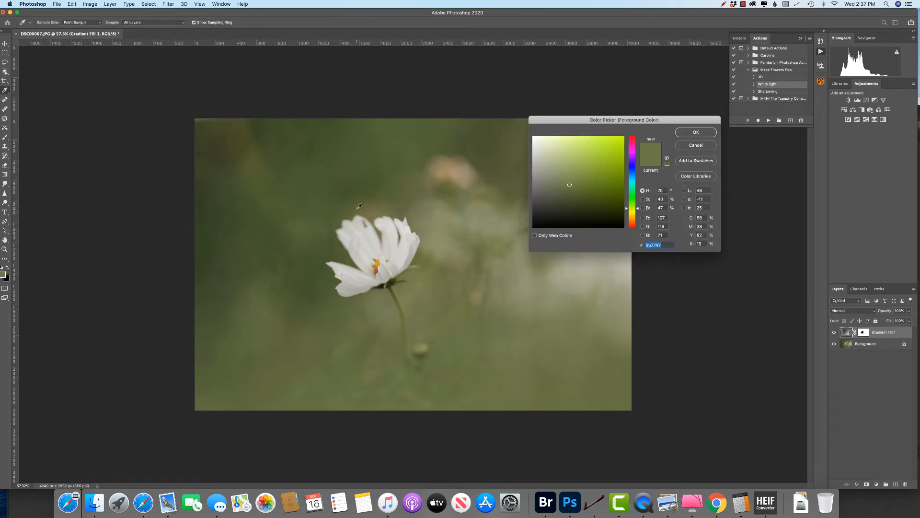
left_click(448, 171)
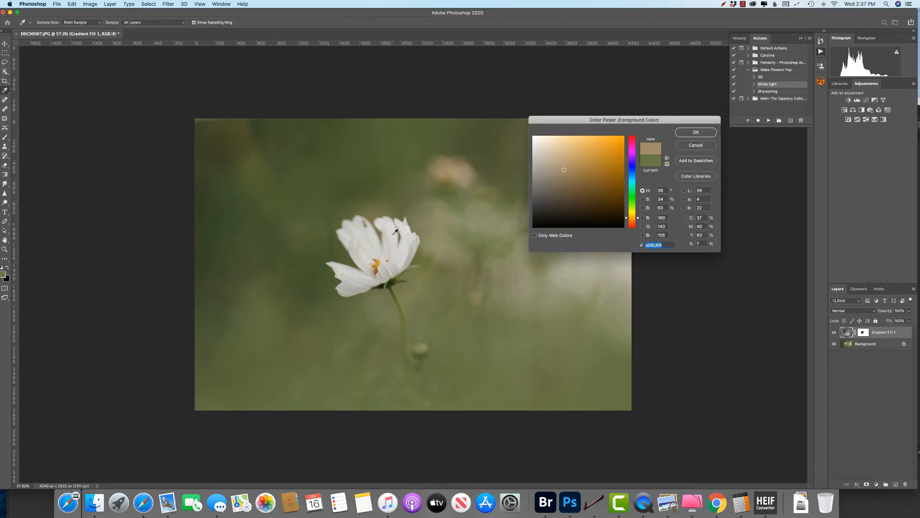
left_click(371, 245)
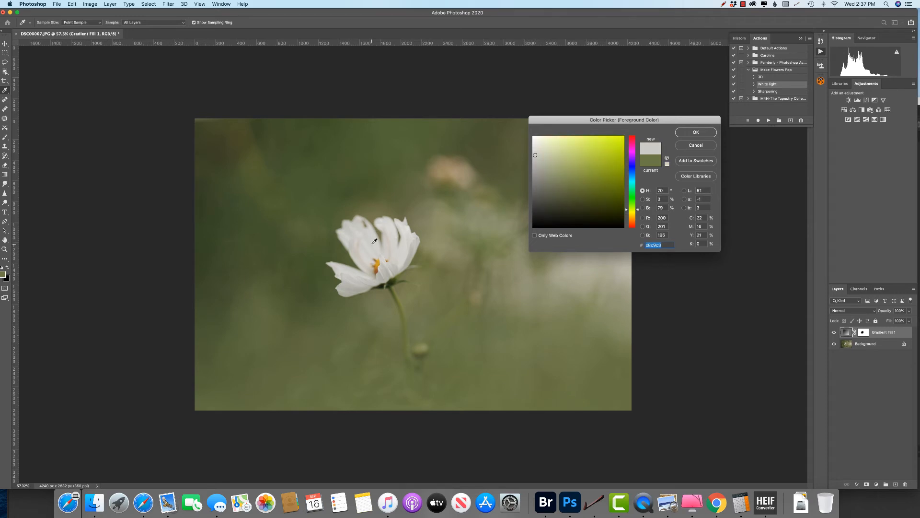
left_click(387, 269)
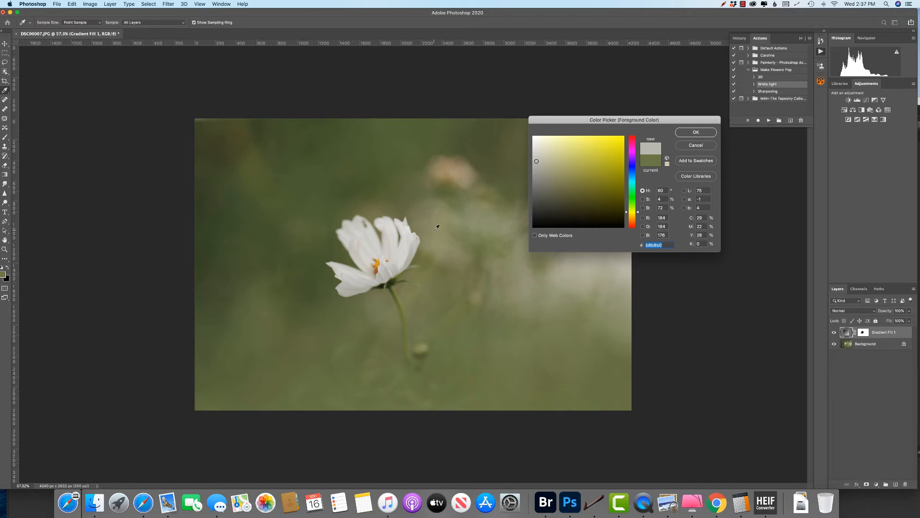
left_click(405, 251)
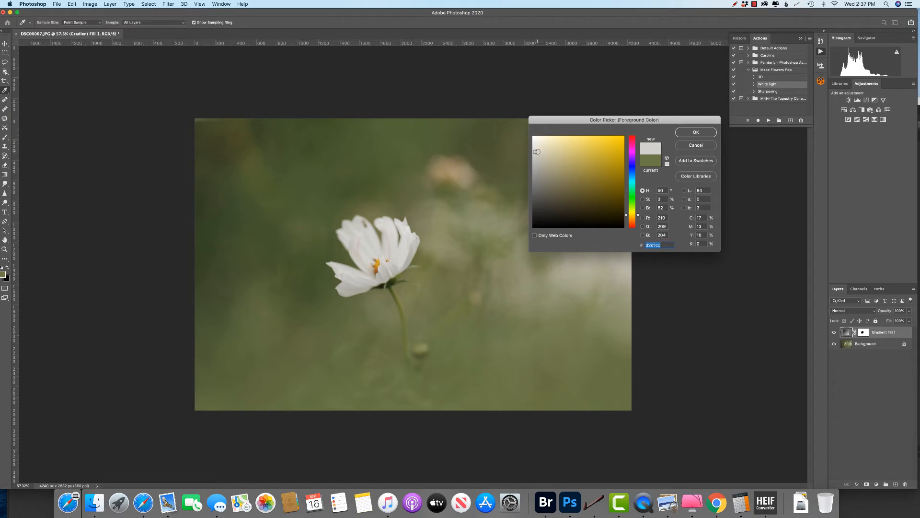
left_click(689, 132)
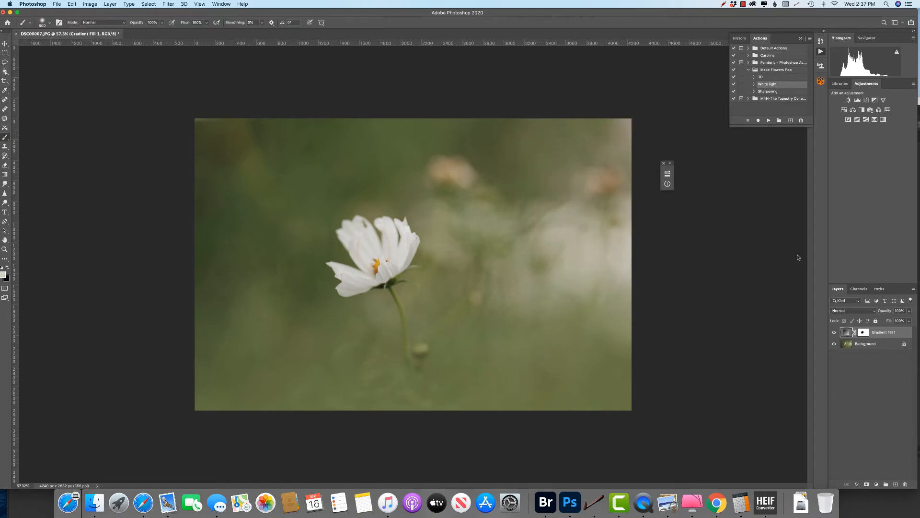
Add a second gradient fill layer with Radial style and move its light centre to above the photo's upper edge.
left_click(876, 484)
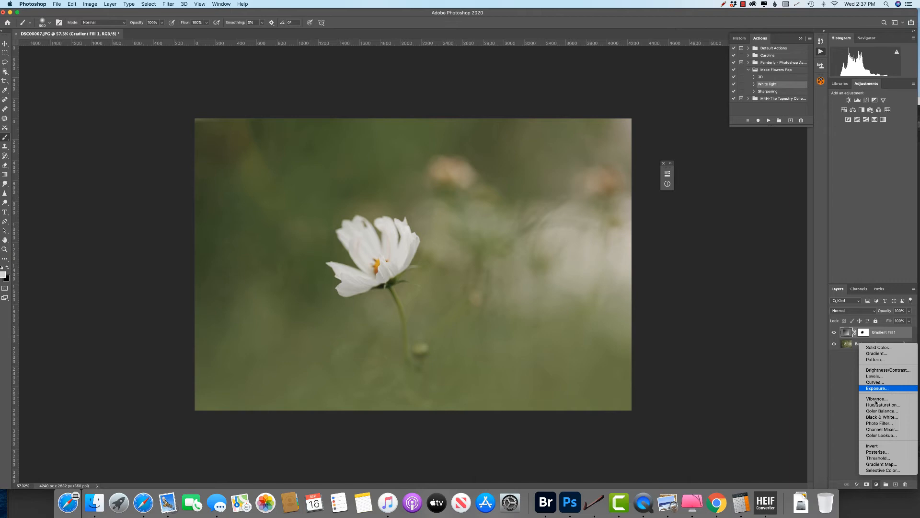
left_click(871, 353)
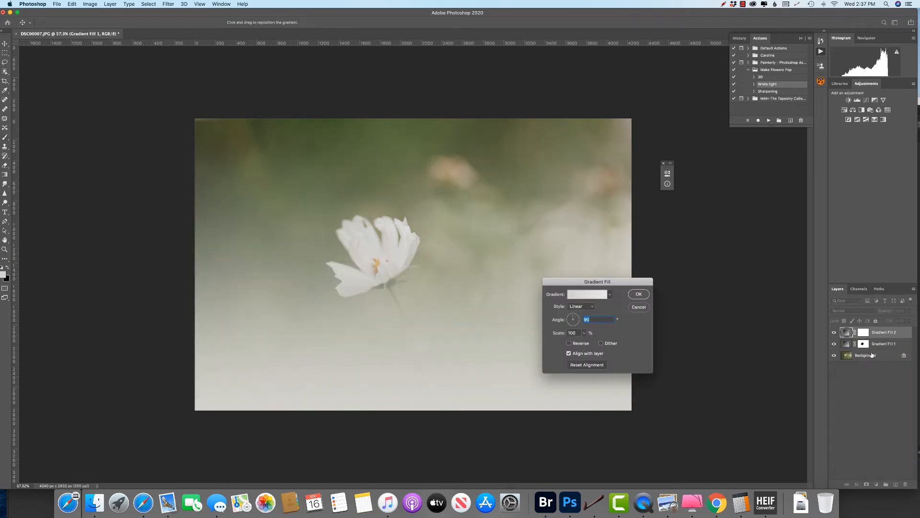
left_click(588, 308)
left_click(577, 312)
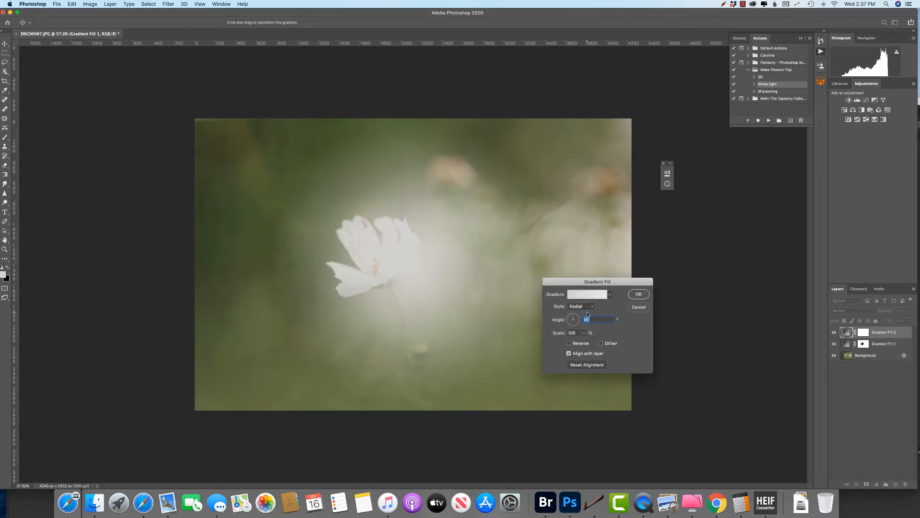
left_click_drag(445, 265, 444, 101)
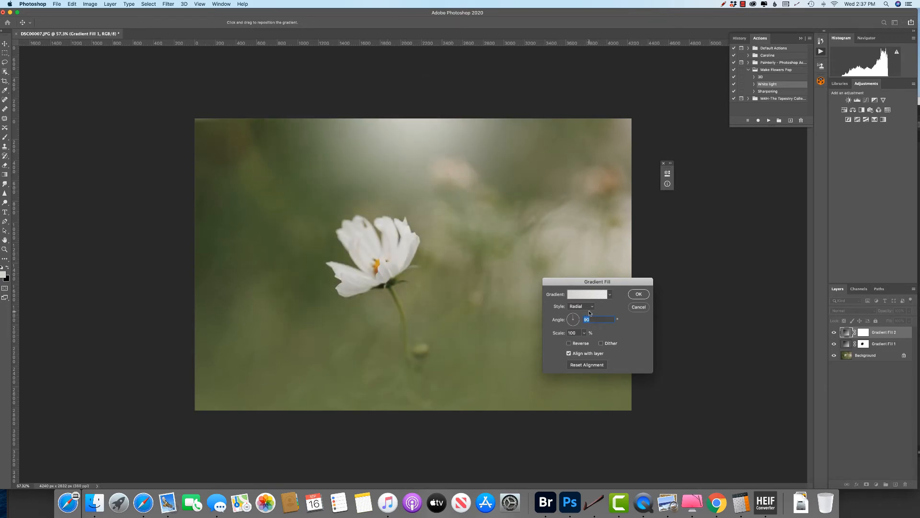
Enlarge the radial gradient to 177% scale, reposition its glow toward the photo's upper left, and apply the fill.
left_click(584, 333)
left_click_drag(583, 340, 586, 342)
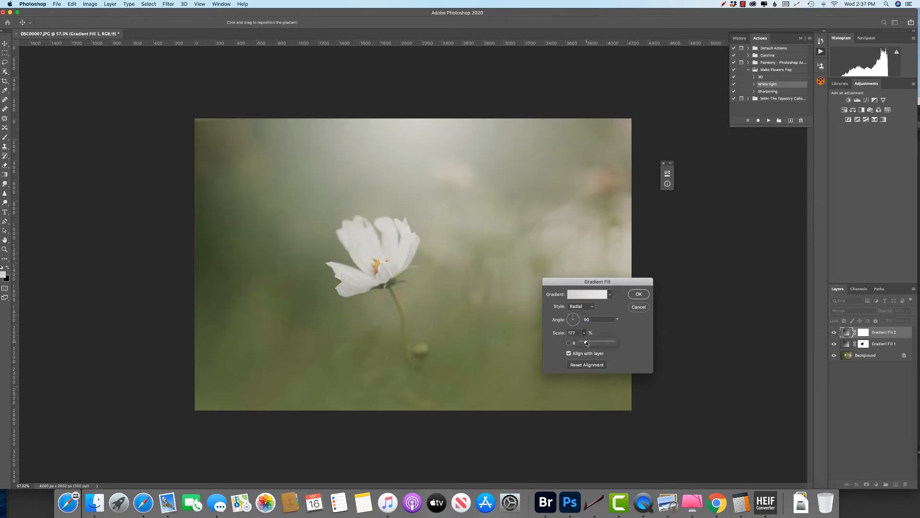
left_click_drag(469, 172, 430, 113)
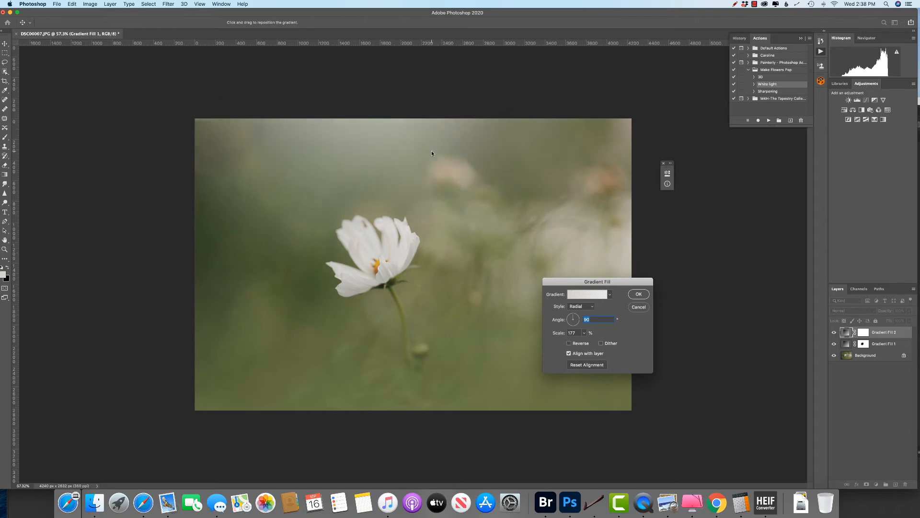
left_click(638, 294)
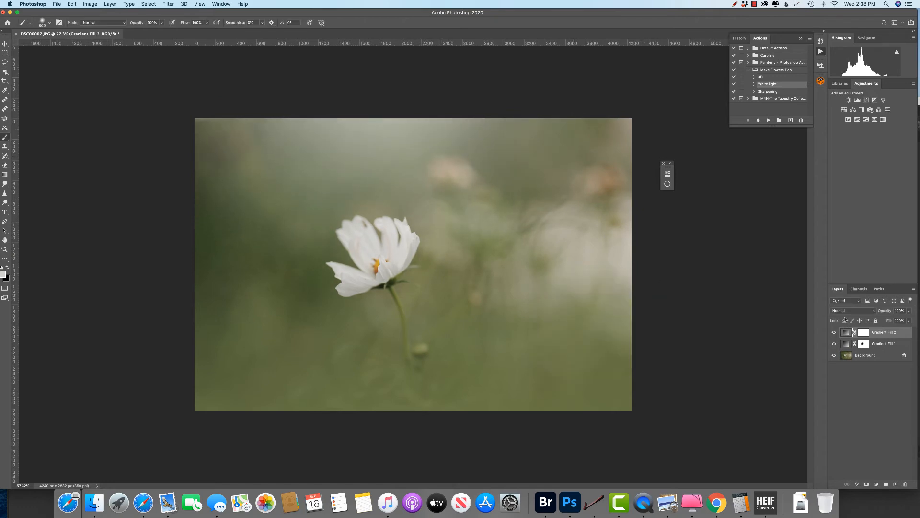
Change the blend mode of the radial gradient fill layer to Screen.
key("b")
left_click(846, 311)
left_click(840, 361)
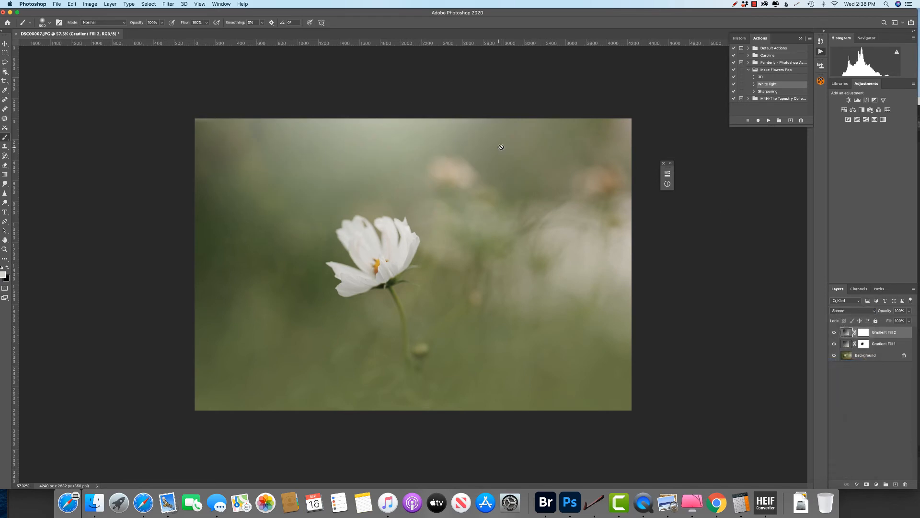
Paint black over the white flower on the second gradient fill's layer mask with a smaller brush to clear the haze from the petals.
left_click(863, 332)
key("bracketleft")
key("bracketleft")
mouse_move(380, 259)
left_mouse_down()
mouse_move(349, 280)
mouse_move(400, 247)
mouse_move(387, 265)
mouse_move(365, 245)
mouse_move(387, 255)
left_mouse_up()
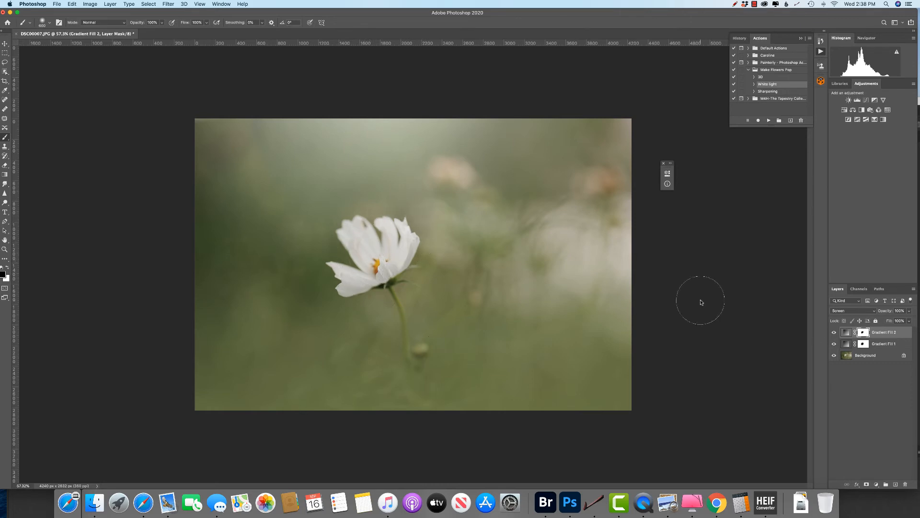
On the Background layer, patch the dark hole in the flower's upper petal with clean petal texture and deselect.
left_click(867, 355)
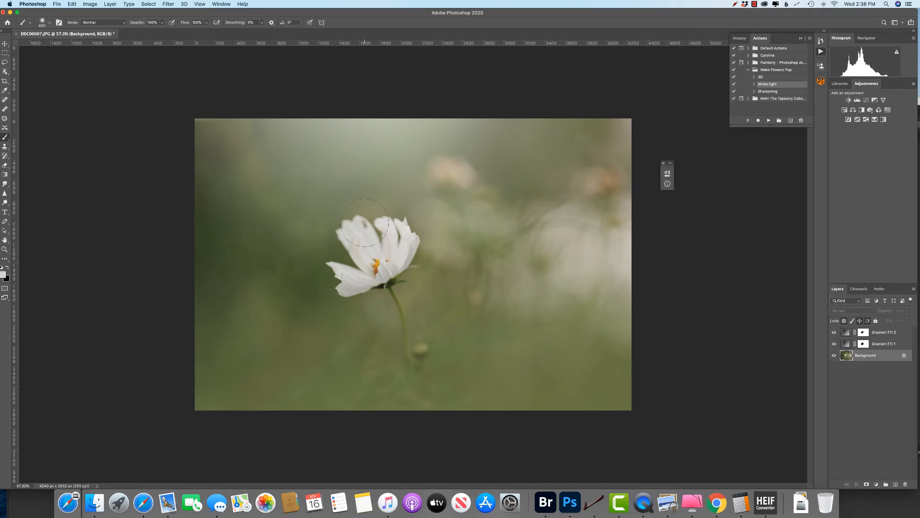
left_click(5, 249)
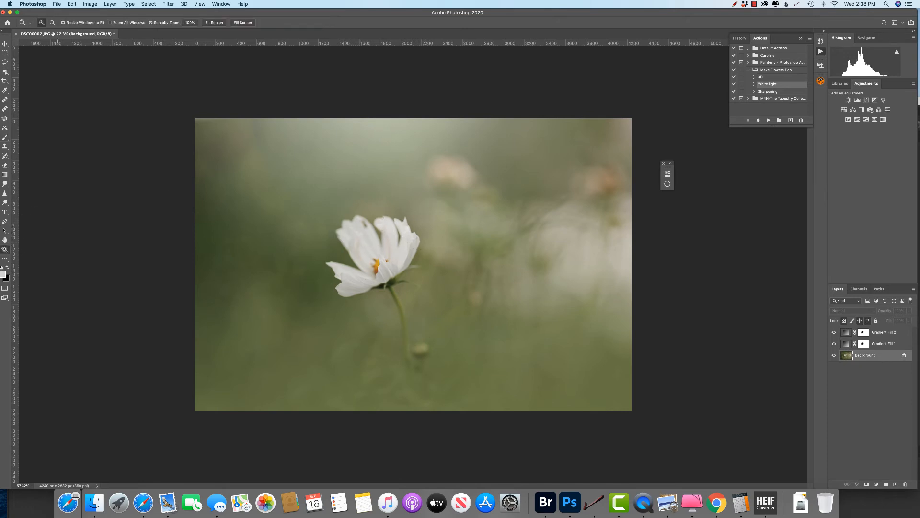
left_click(369, 226)
left_click(369, 225)
left_click(369, 226)
left_click(368, 226)
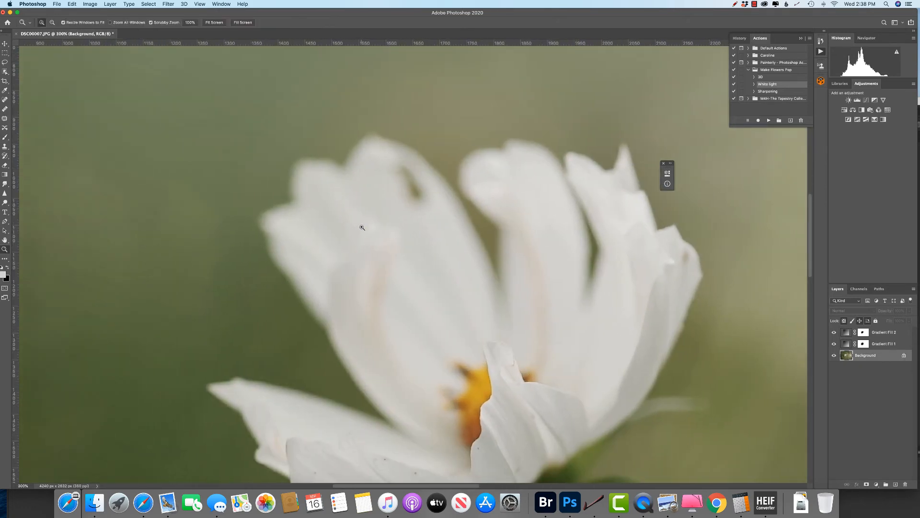
scroll(362, 227, "up", 2)
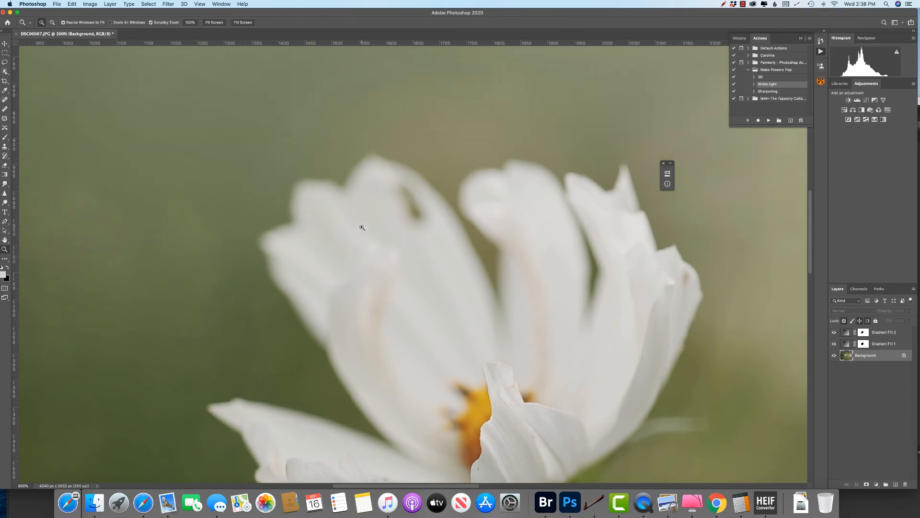
left_click(5, 118)
mouse_move(388, 207)
left_mouse_down()
mouse_move(419, 232)
mouse_move(433, 206)
mouse_move(413, 185)
mouse_move(387, 182)
mouse_move(384, 225)
left_mouse_up()
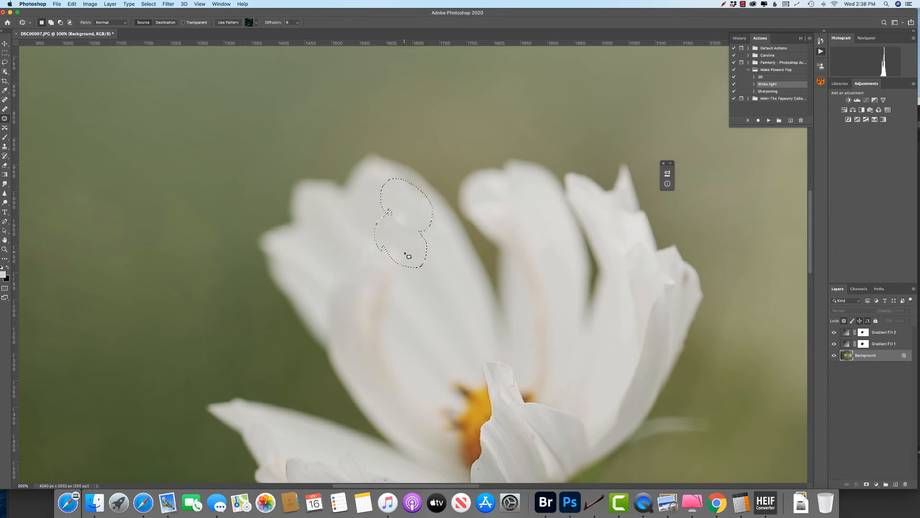
key("super+d")
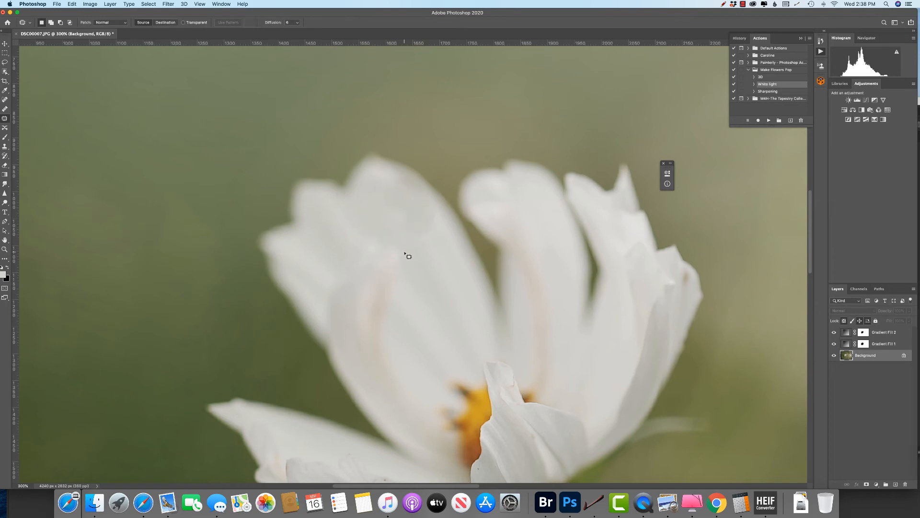
Patch the small dark specks on the flower's lower front petals and deselect.
scroll(384, 283, "down", 5)
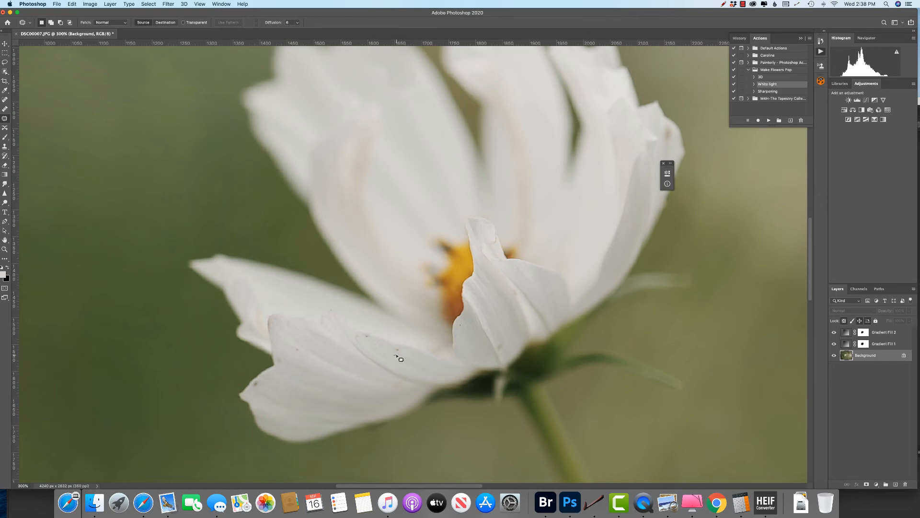
mouse_move(395, 355)
left_mouse_down()
mouse_move(401, 350)
mouse_move(393, 356)
left_mouse_up()
left_click_drag(398, 353, 396, 352)
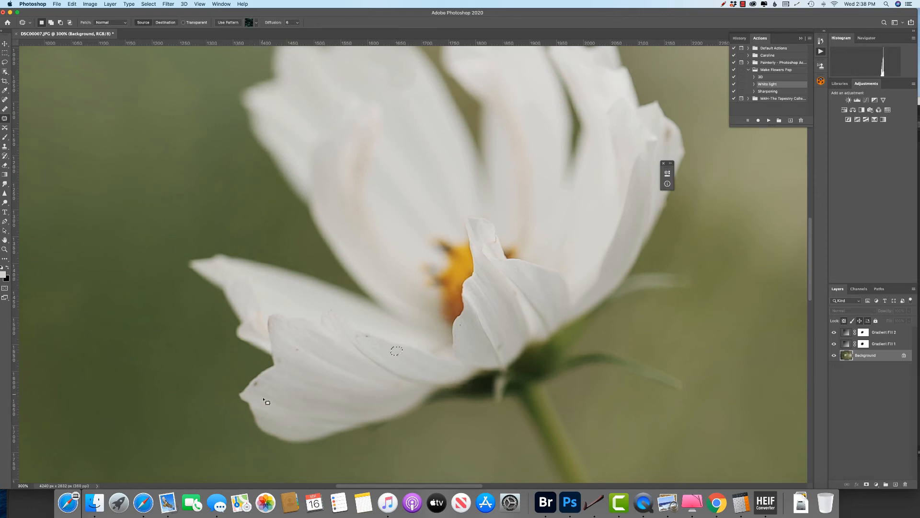
mouse_move(259, 388)
left_mouse_down()
mouse_move(266, 381)
mouse_move(254, 390)
left_mouse_up()
key("super+d")
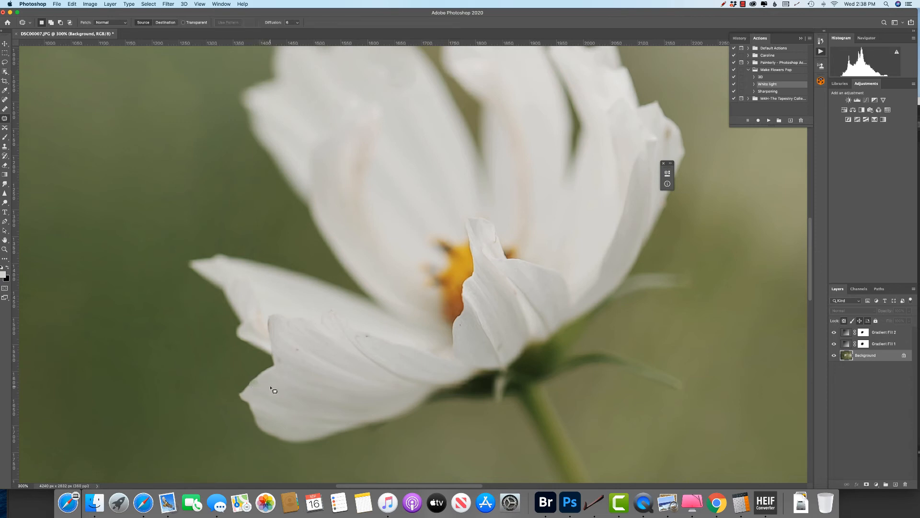
Select the Gradient Fill 2 layer and set the foreground colour to a soft greenish grey sampled from the photo.
key("super+0")
scroll(352, 253, "down", 2)
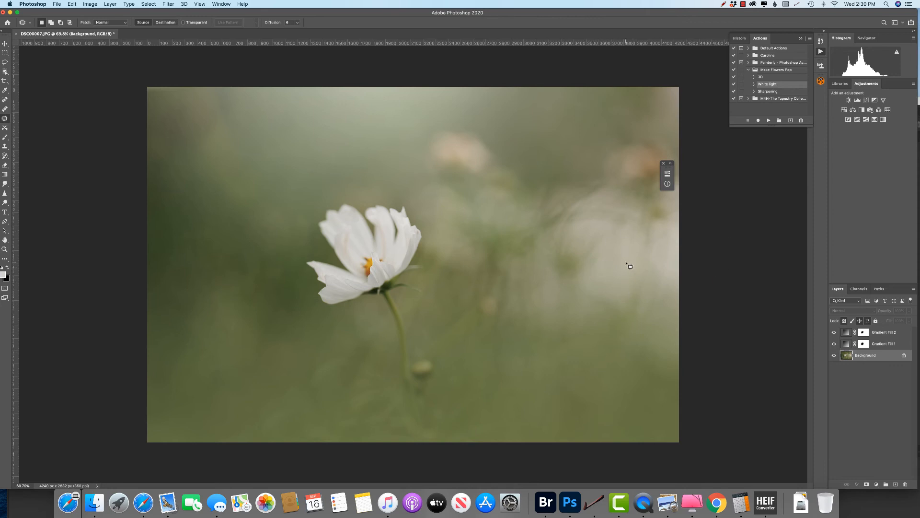
left_click(897, 332)
left_click(4, 274)
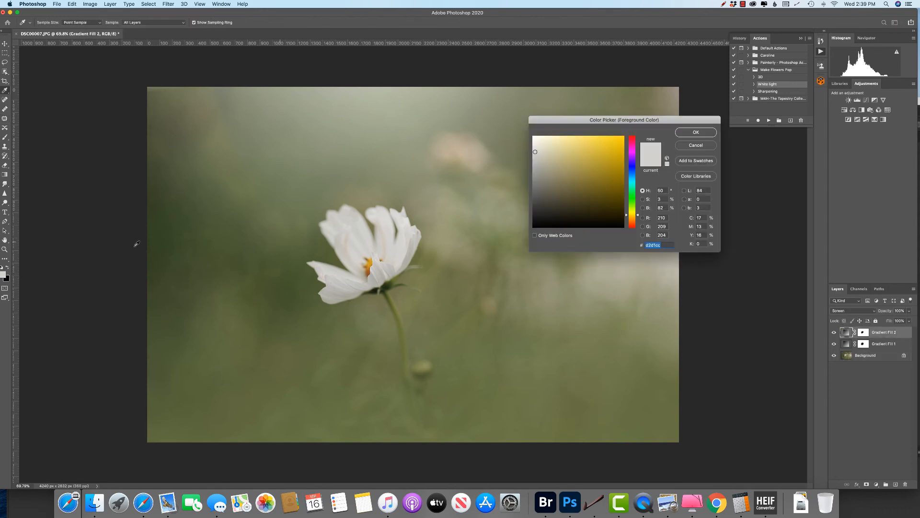
left_click(700, 134)
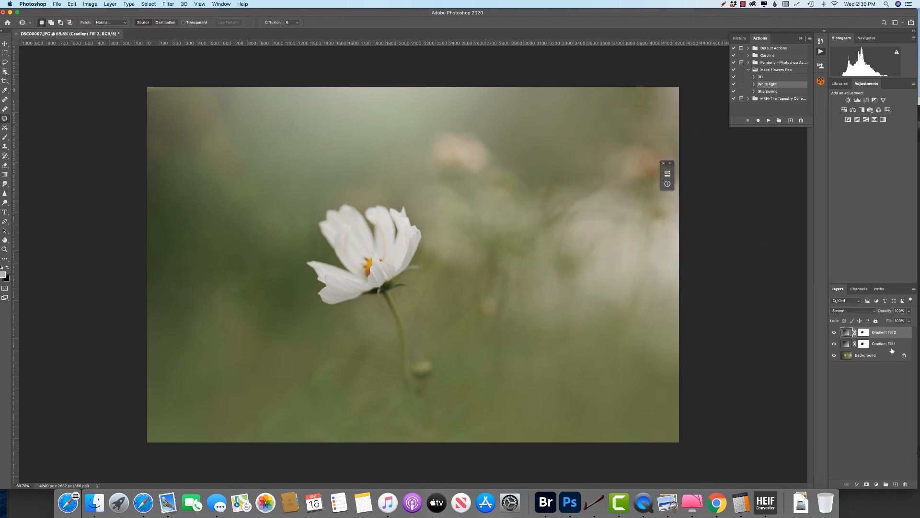
Add a third gradient fill layer with Radial style and place its glow over the bright blurred area right of the flower.
left_click(876, 484)
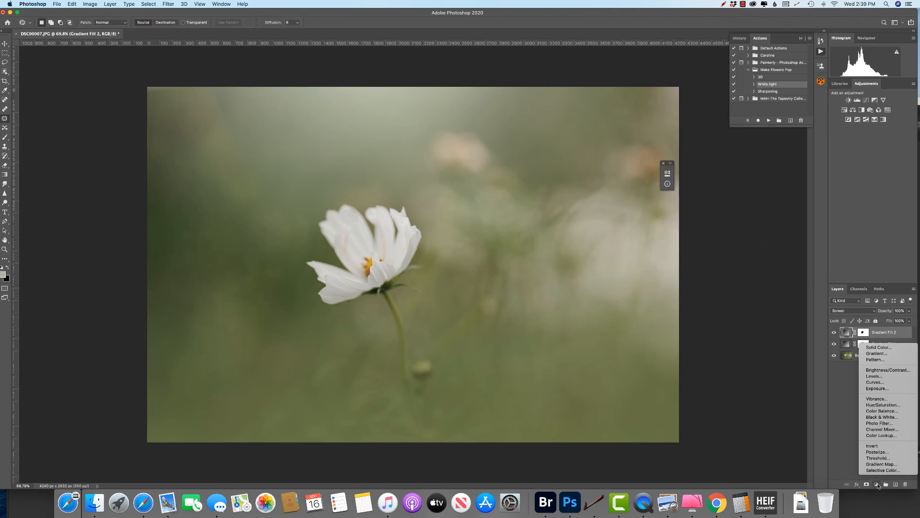
left_click(875, 354)
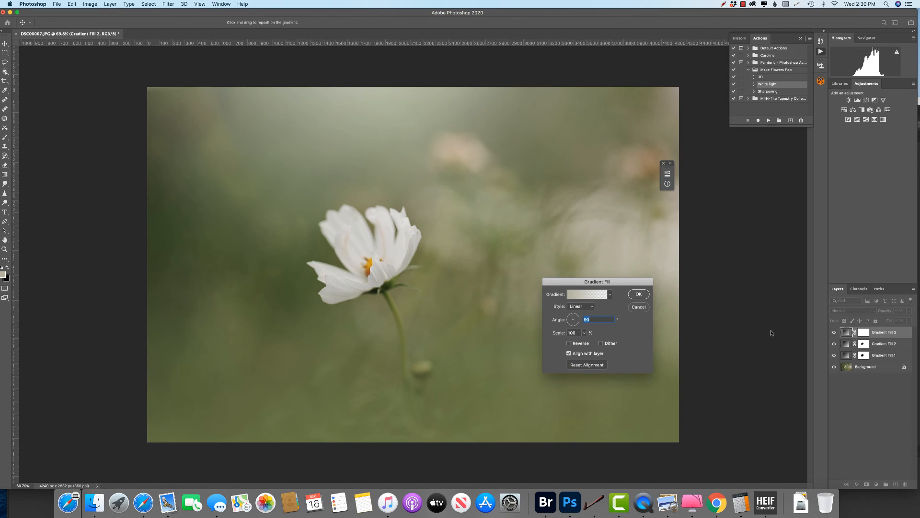
left_click(587, 307)
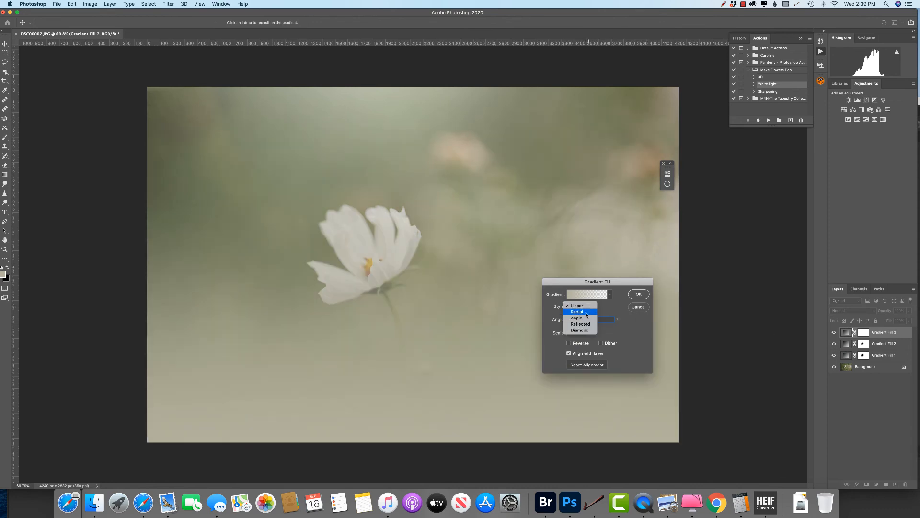
left_click(586, 312)
left_click_drag(429, 265, 666, 248)
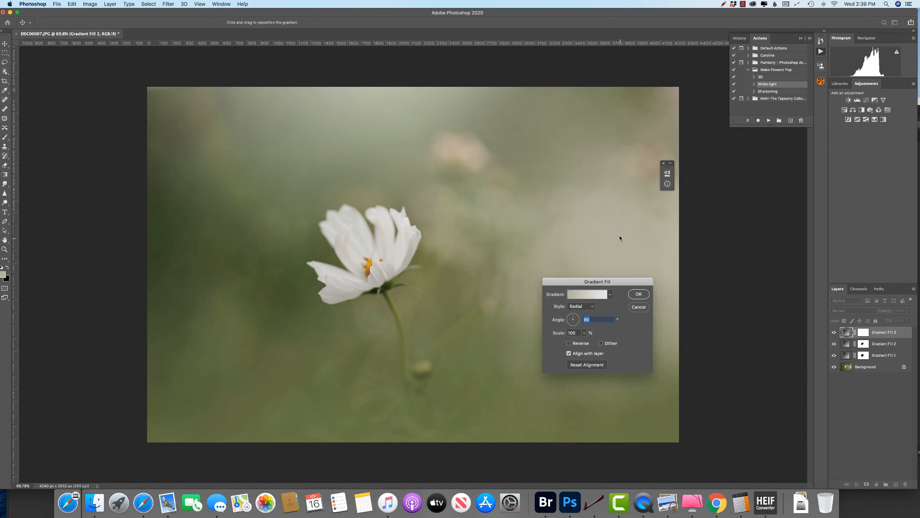
left_click_drag(604, 224, 611, 201)
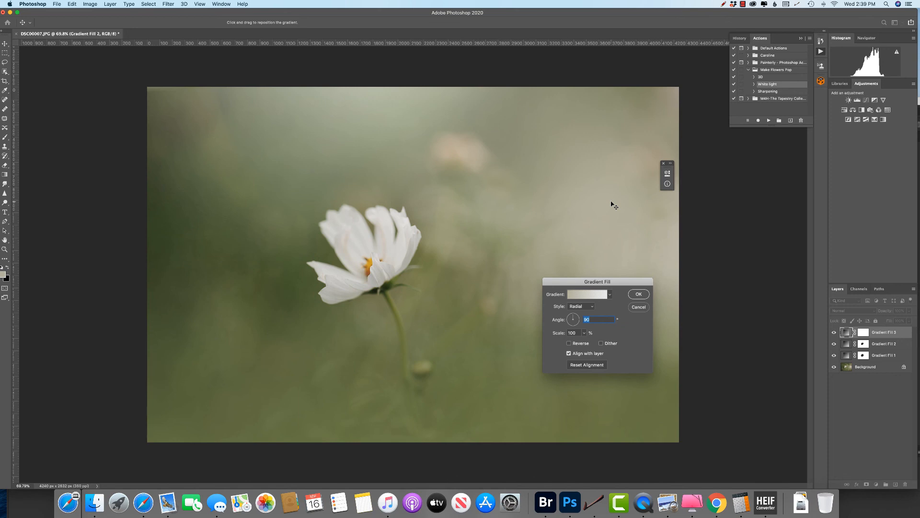
left_click(639, 293)
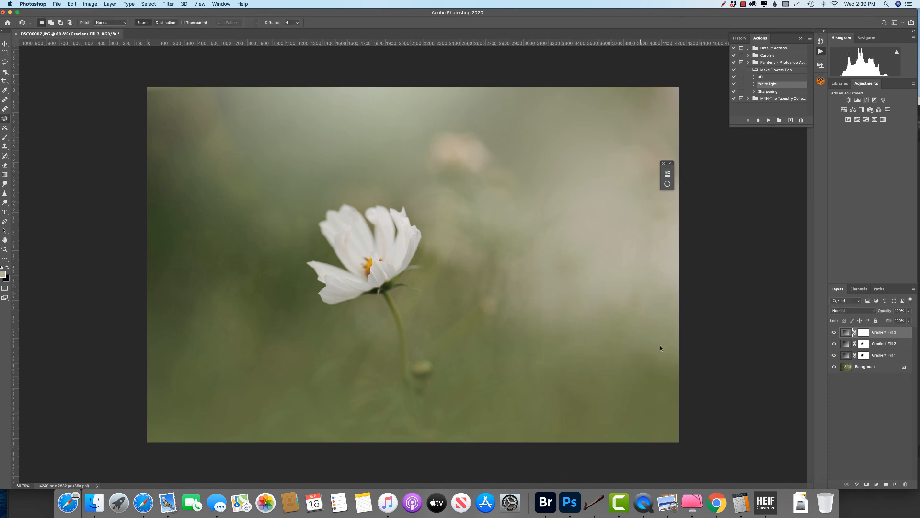
Compare the photo with and without the third gradient fill layer.
left_click(834, 332)
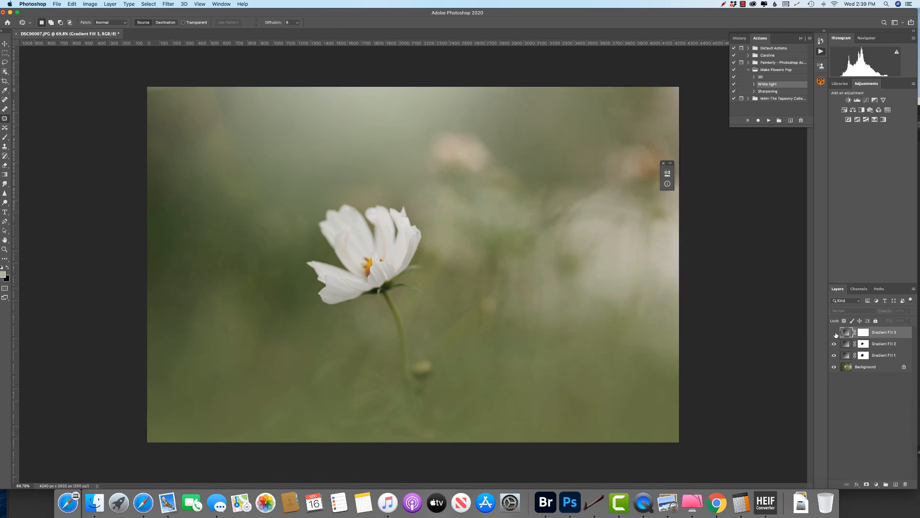
left_click(835, 333)
left_click(834, 333)
left_click(834, 333)
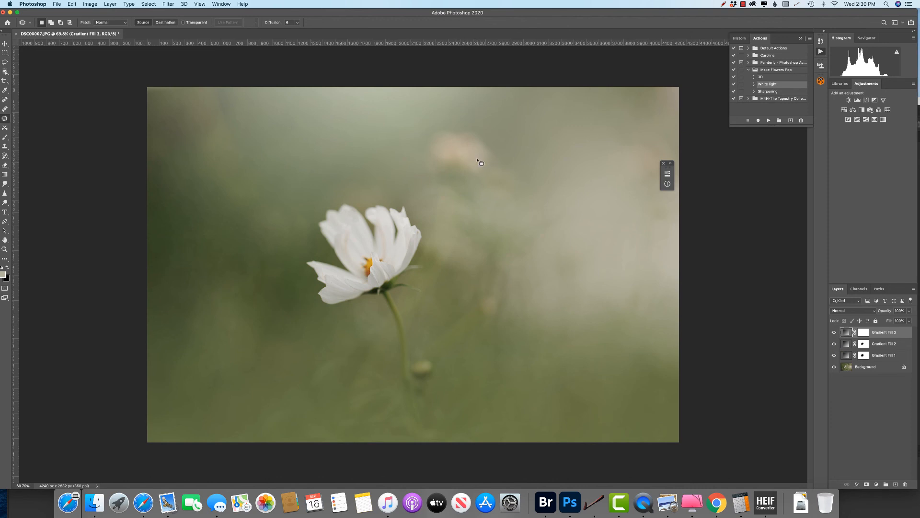
On the Background layer, patch out the blurred pink flower above and right of the white flower, then deselect.
left_click(881, 367)
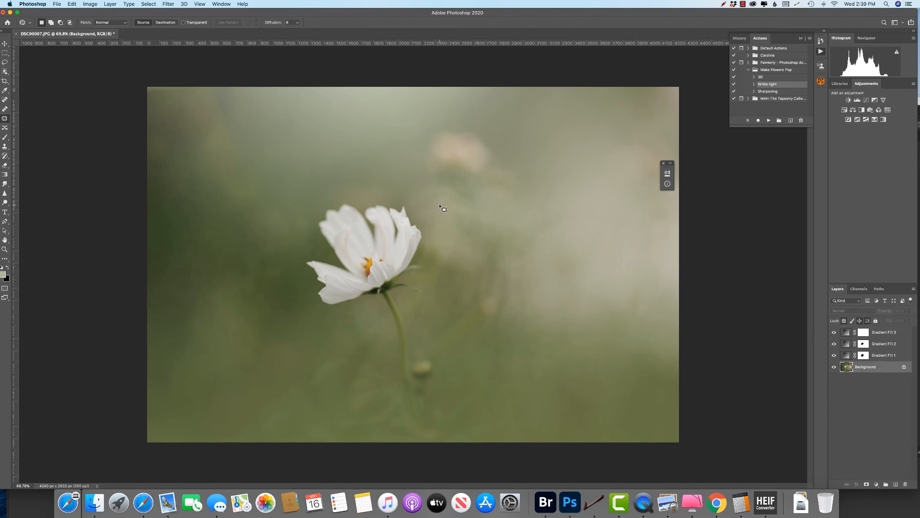
mouse_move(430, 171)
left_mouse_down()
mouse_move(477, 185)
mouse_move(512, 129)
mouse_move(419, 125)
mouse_move(423, 163)
mouse_move(573, 153)
left_mouse_up()
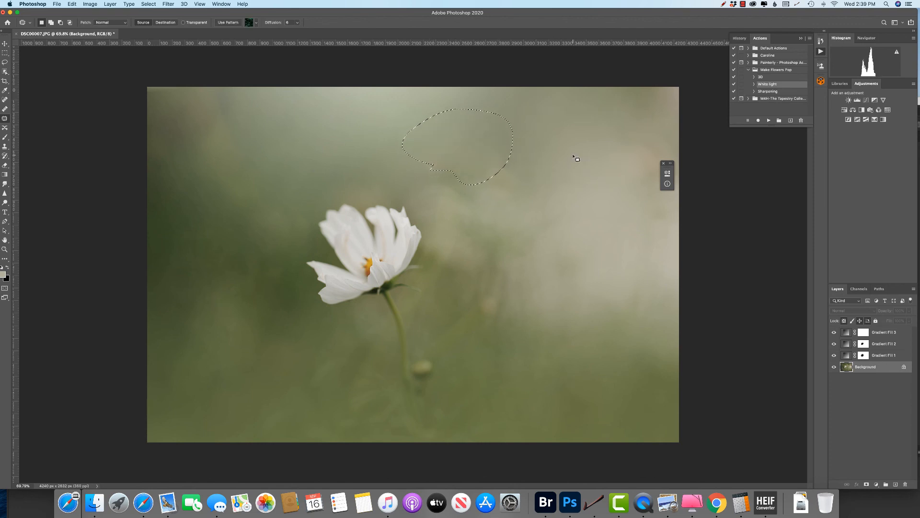
key("super+d")
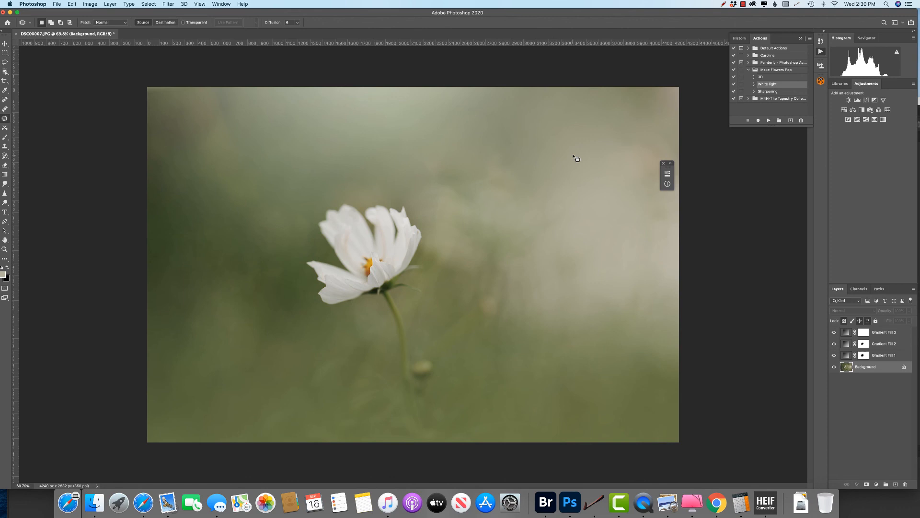
Compare the Background layer alone with the full image including all three gradient fills.
left_click(834, 367, "alt")
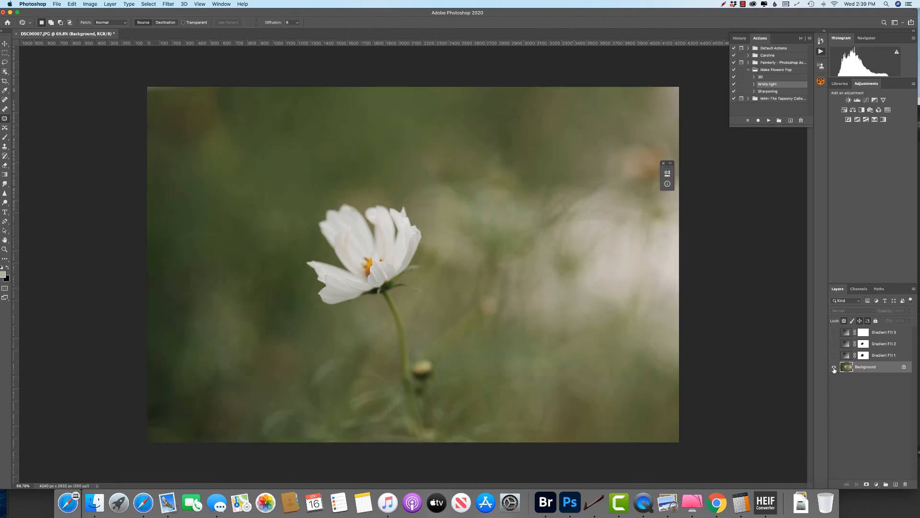
left_click(834, 367, "alt")
left_click(834, 367, "alt")
left_click(834, 367, "alt")
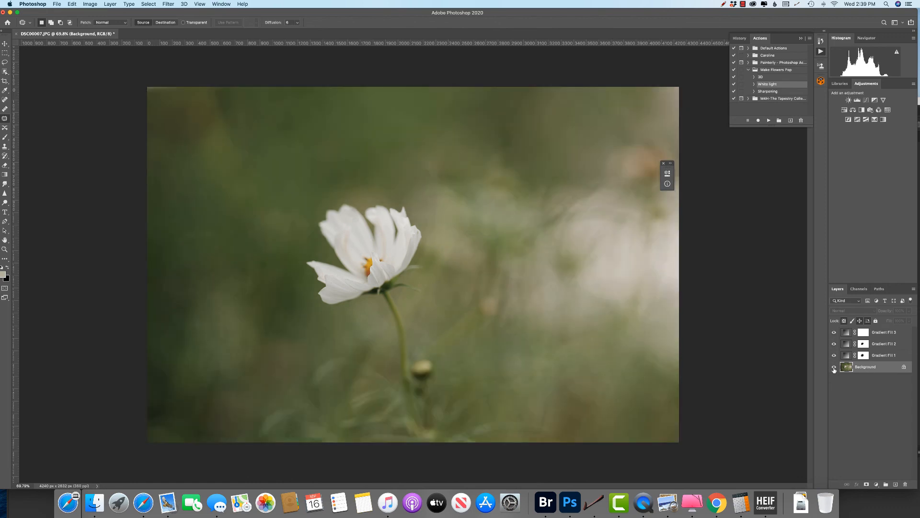